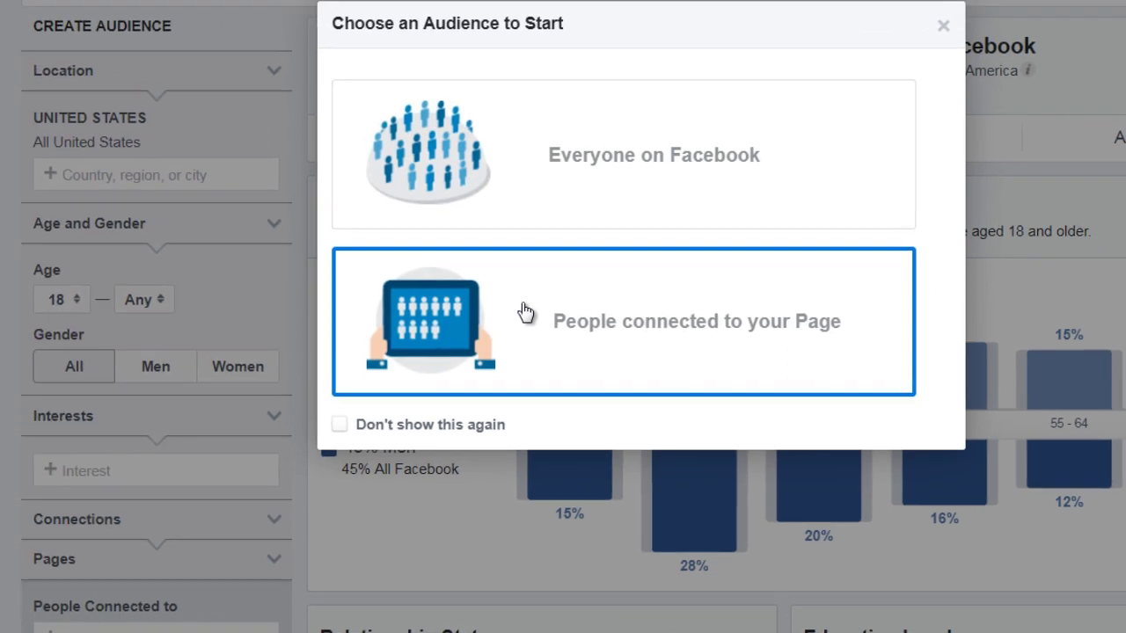
Step: Start an audience from everyone on Facebook and add Knitting as an interest
click(535, 176)
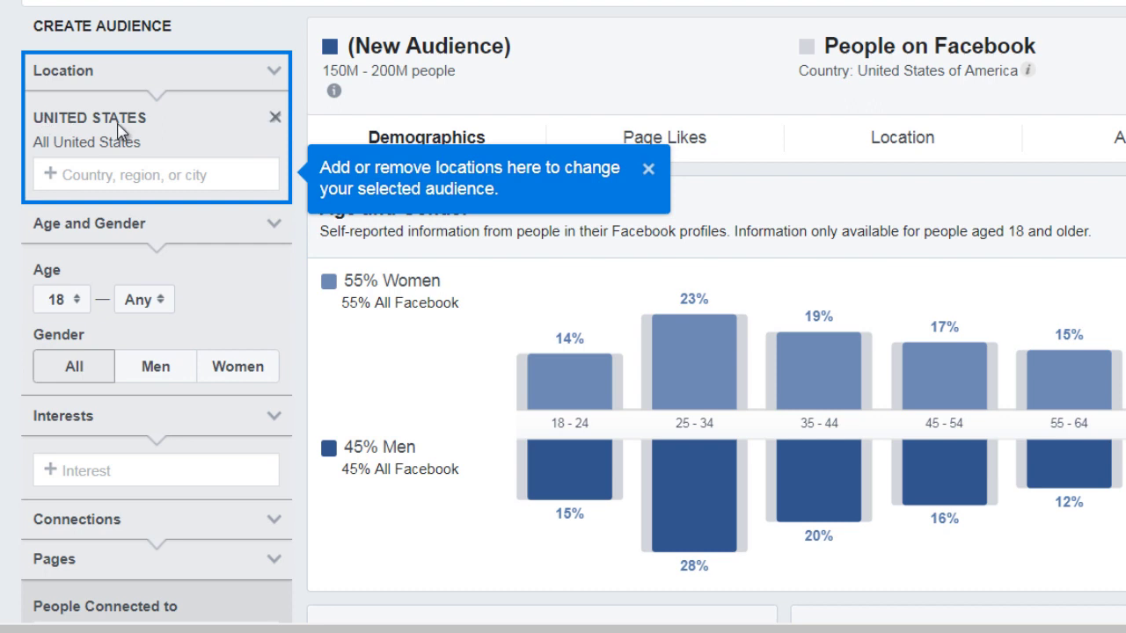
scroll(53, 194, down, 1)
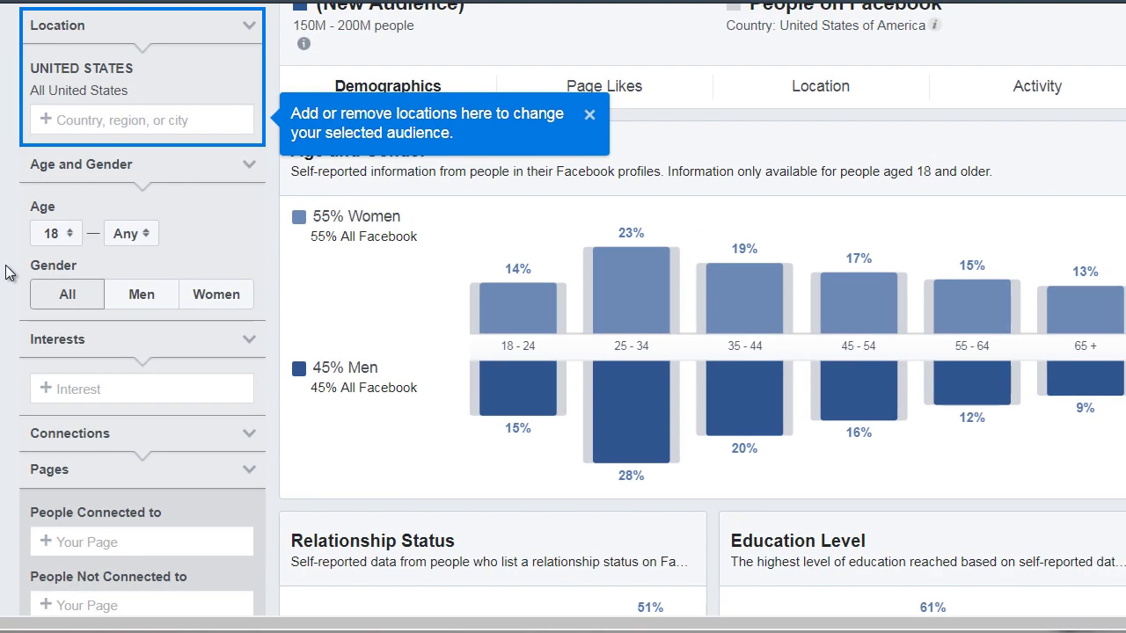
scroll(6, 272, down, 4)
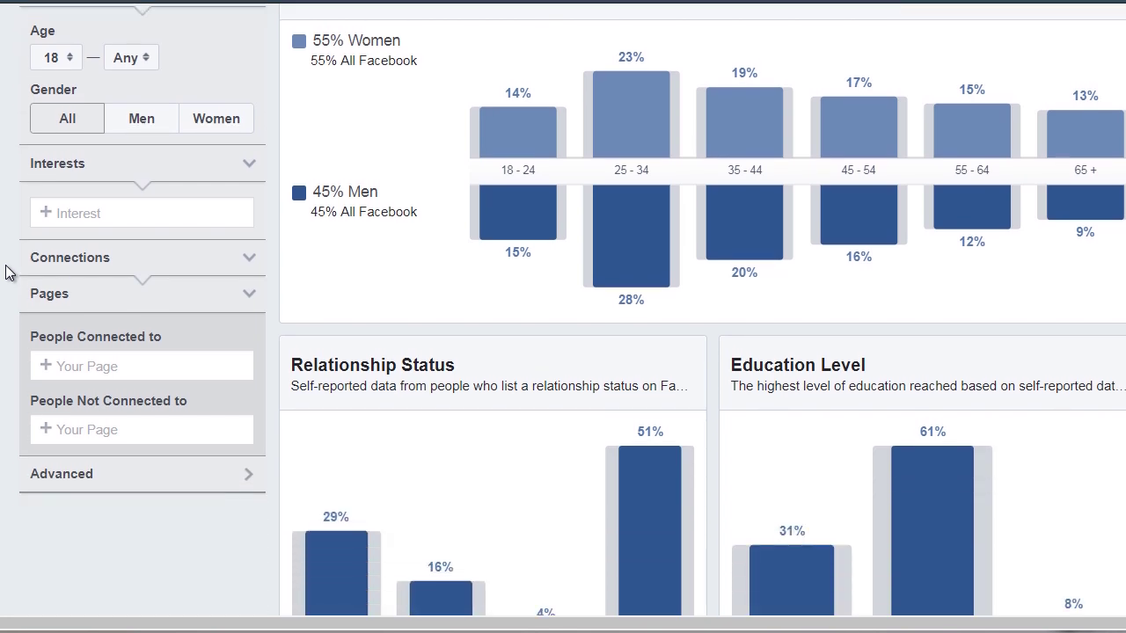
click(76, 212)
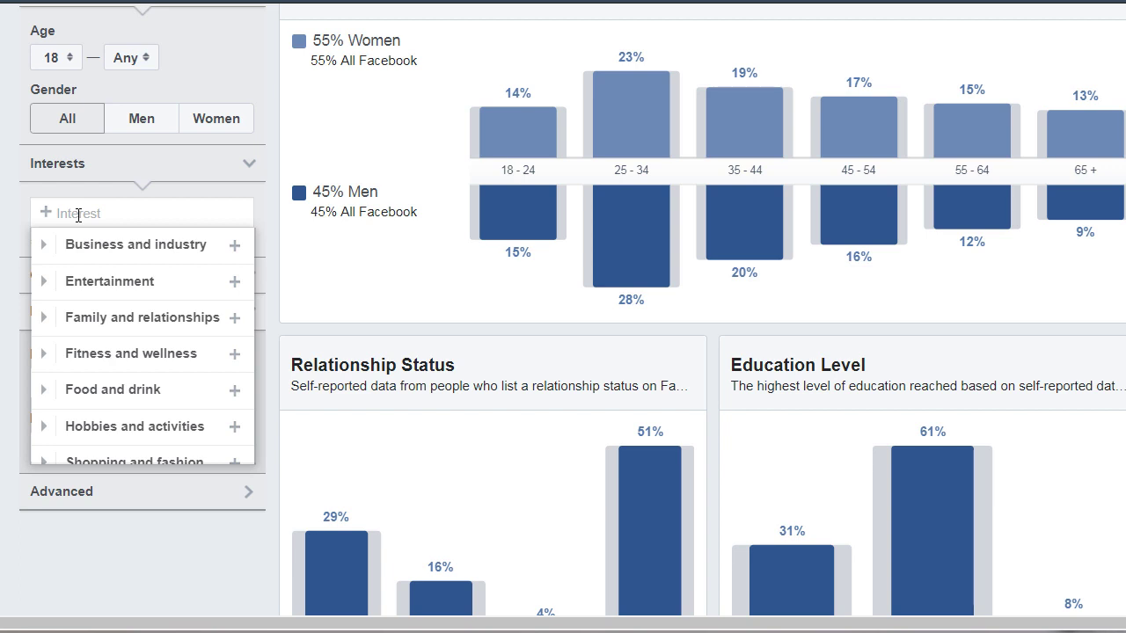
text(kni)
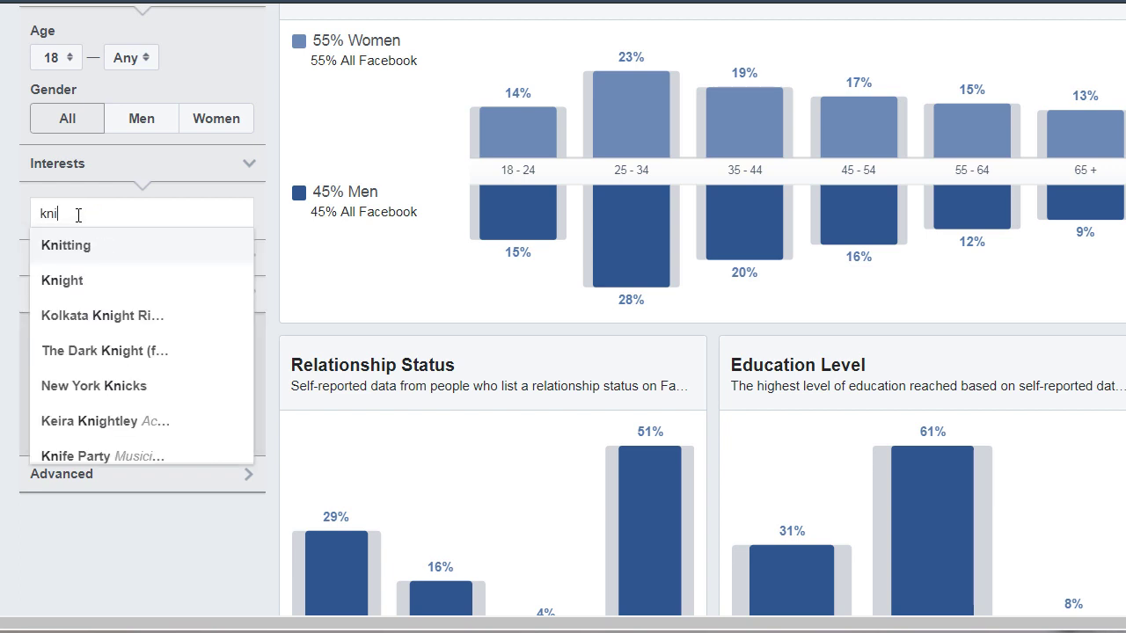
text(tting)
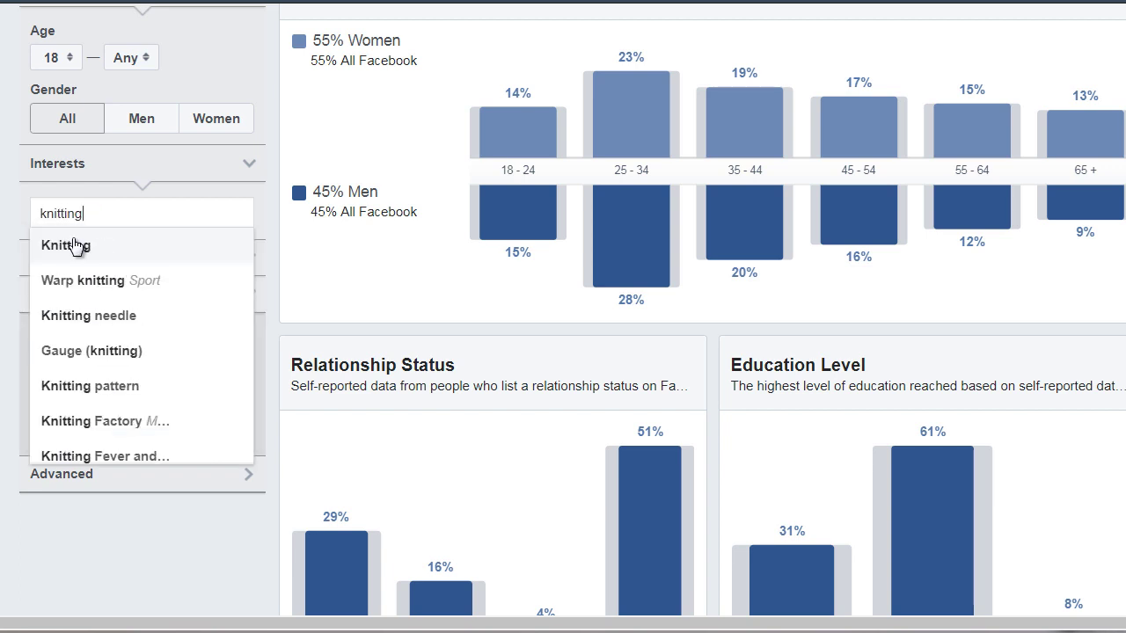
click(122, 252)
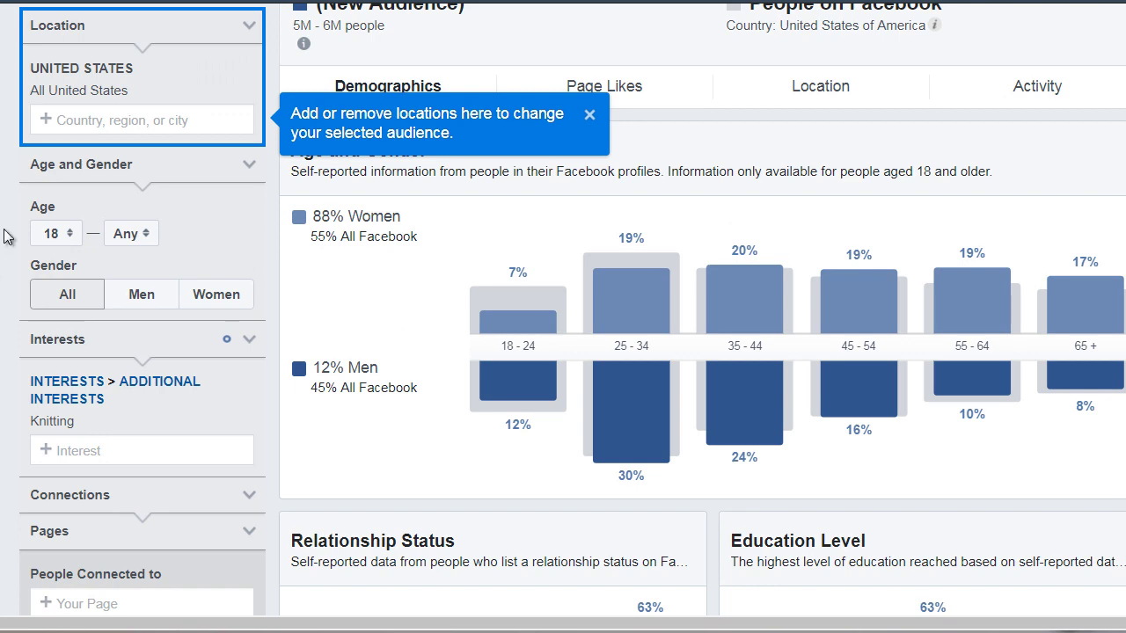
Step: Dismiss the tip about adding or removing audience locations
scroll(219, 214, down, 1)
scroll(219, 214, up, 1)
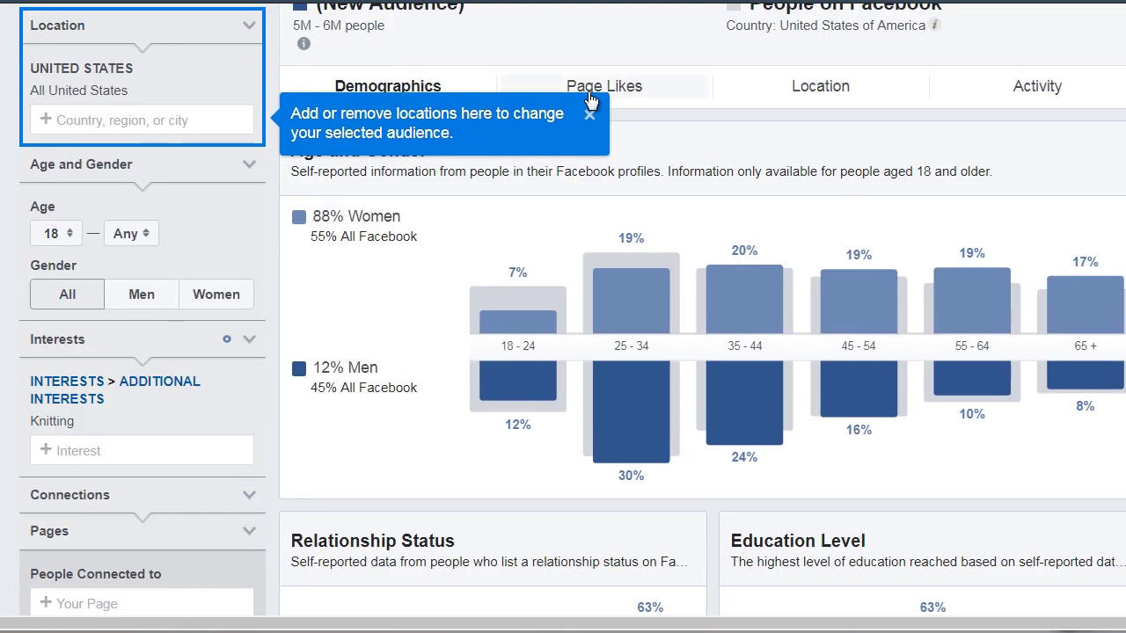
click(590, 114)
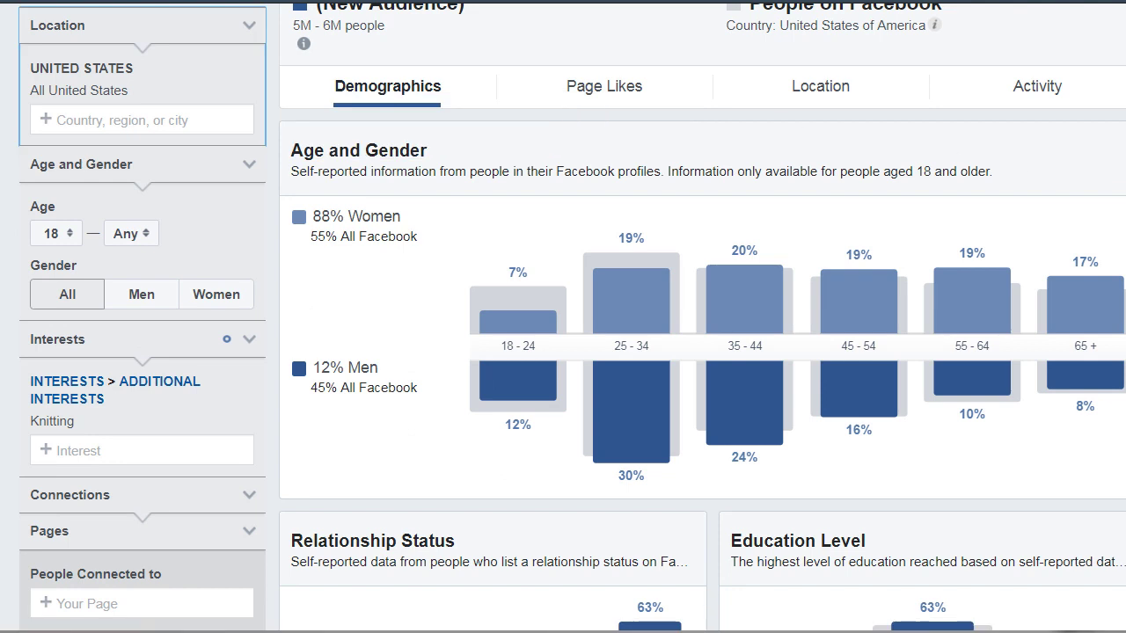
scroll(563, 316, up, 1)
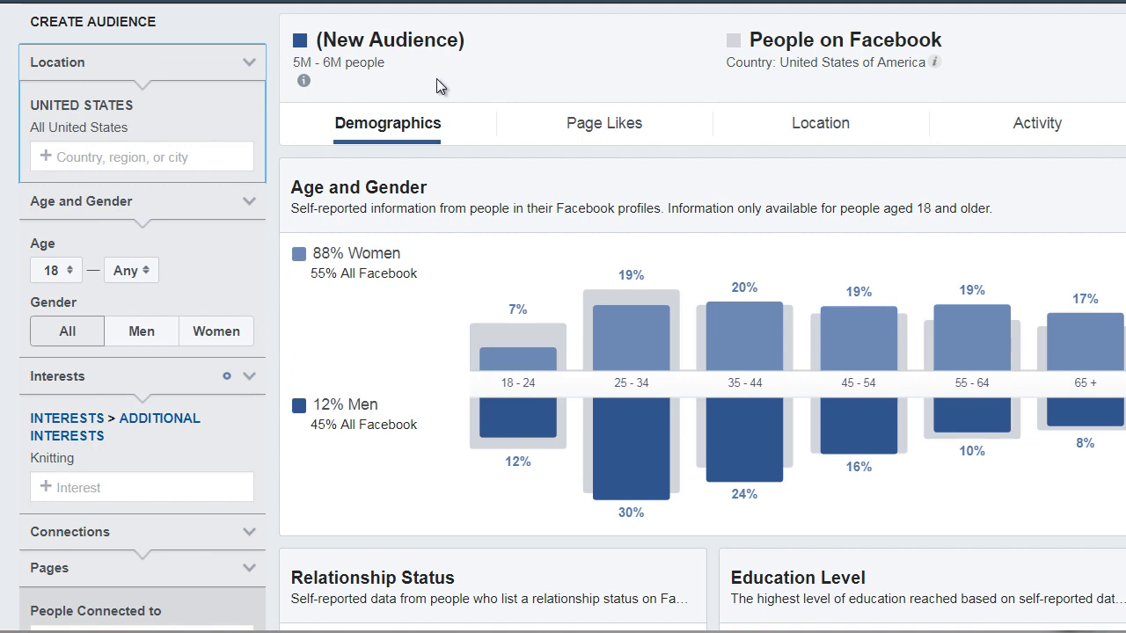
Step: Examine the age and gender breakdown of the knitting audience, comparing women aged 25-34 and 55-64 with all Facebook users
mouse_move(100, 132)
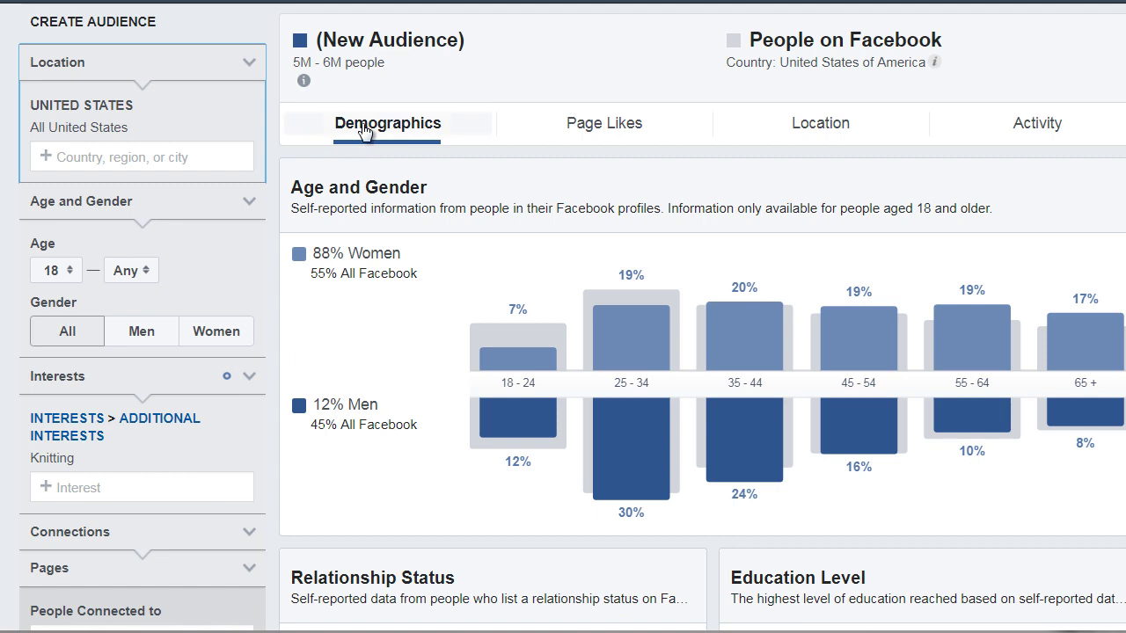
scroll(387, 231, down, 1)
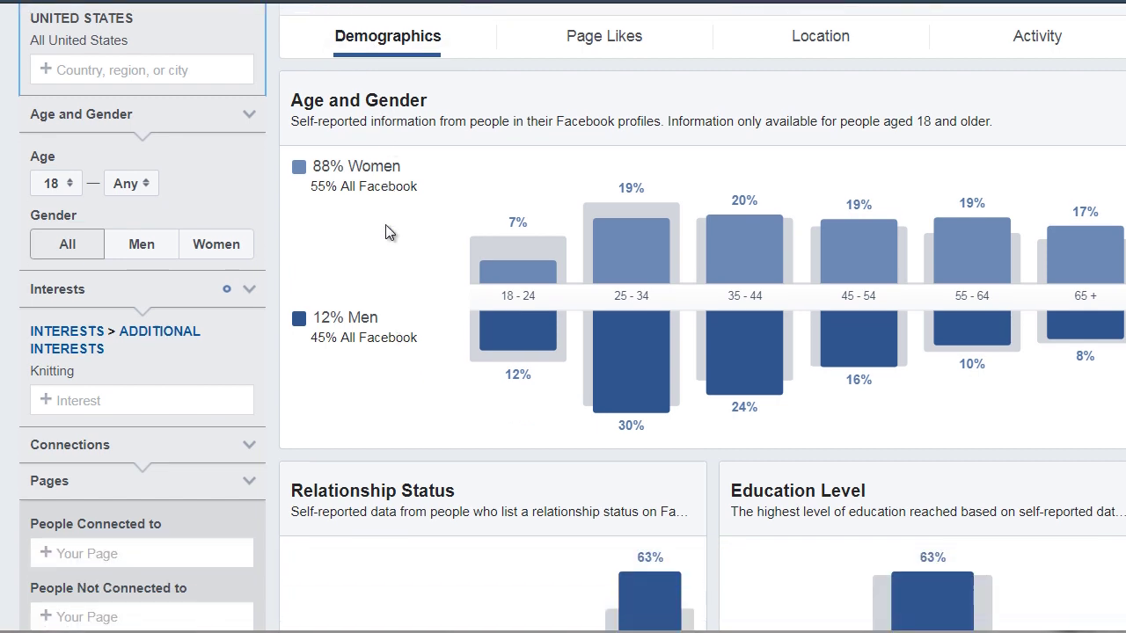
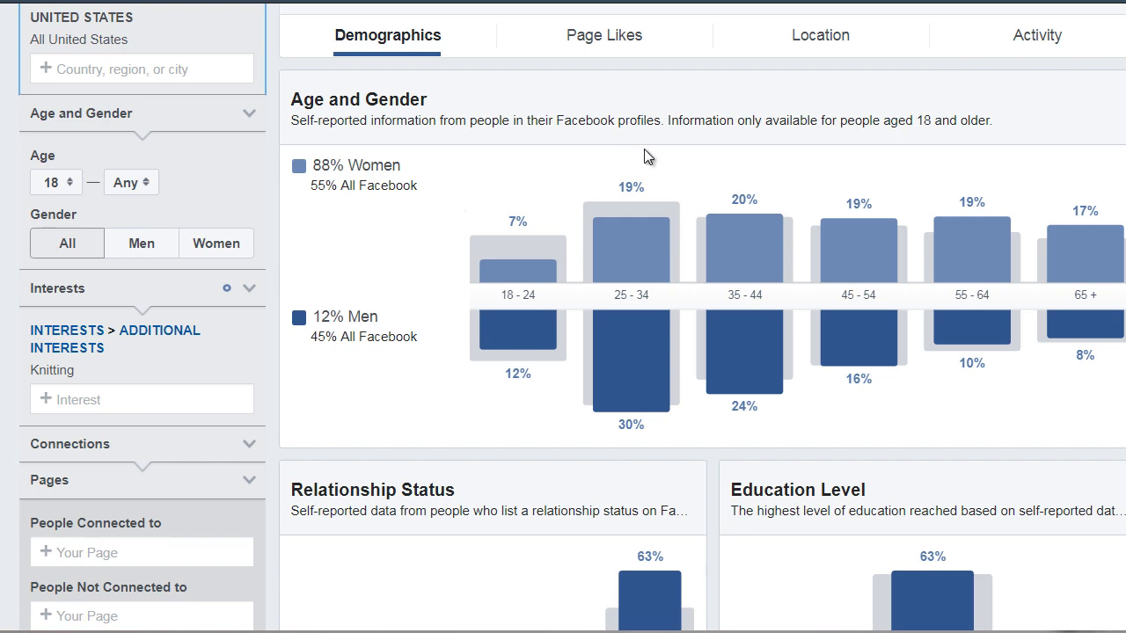
mouse_move(656, 249)
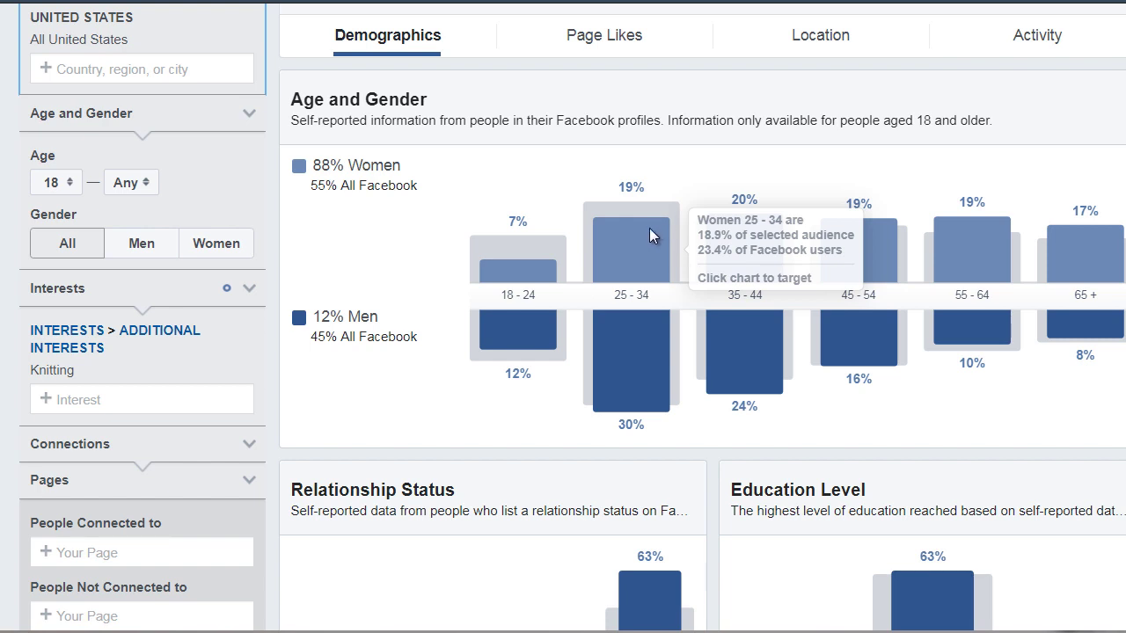
mouse_move(982, 261)
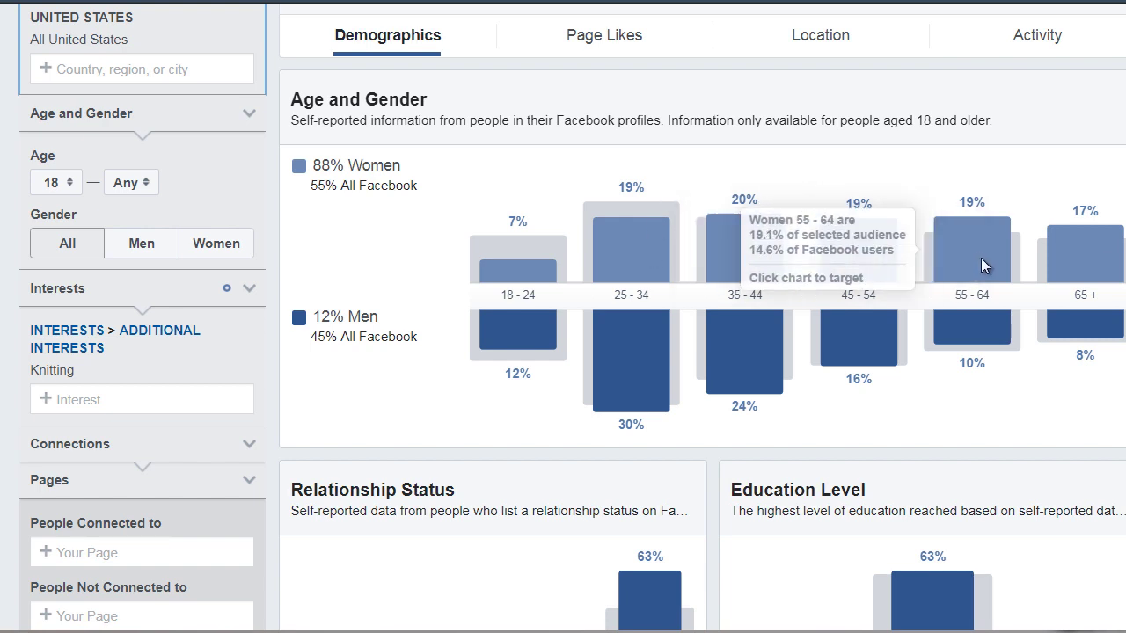
mouse_move(669, 222)
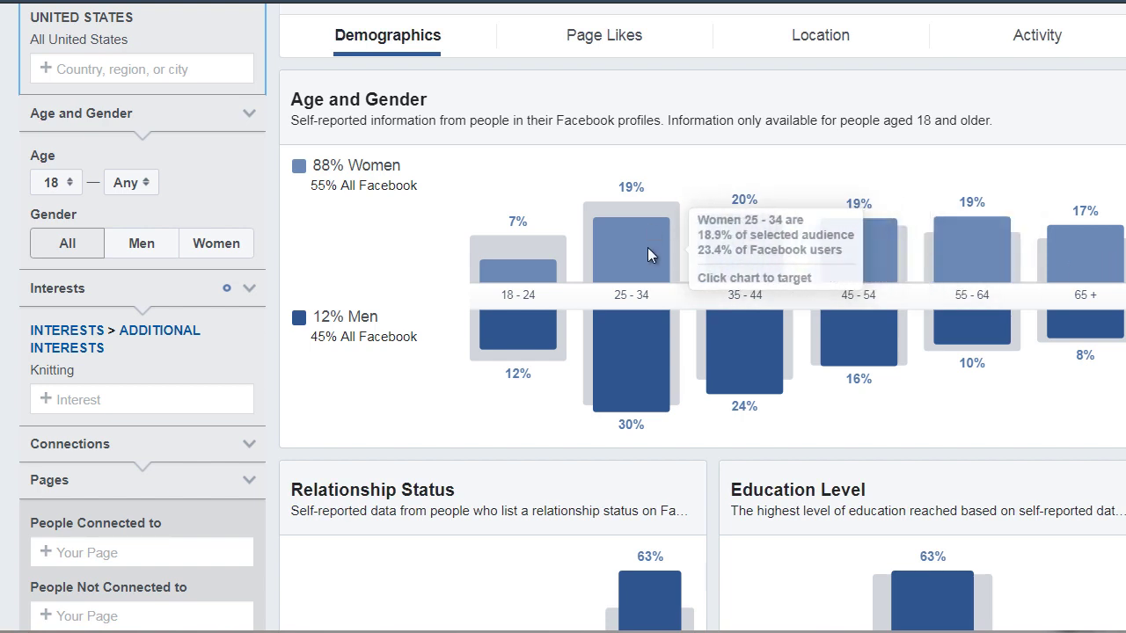
mouse_move(731, 280)
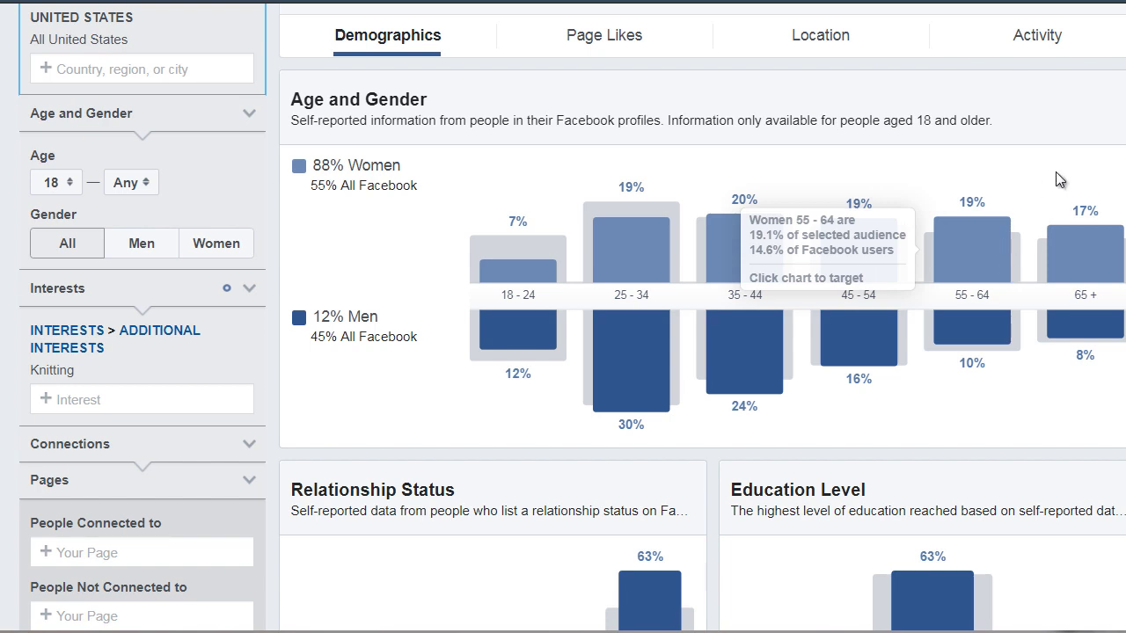
mouse_move(532, 251)
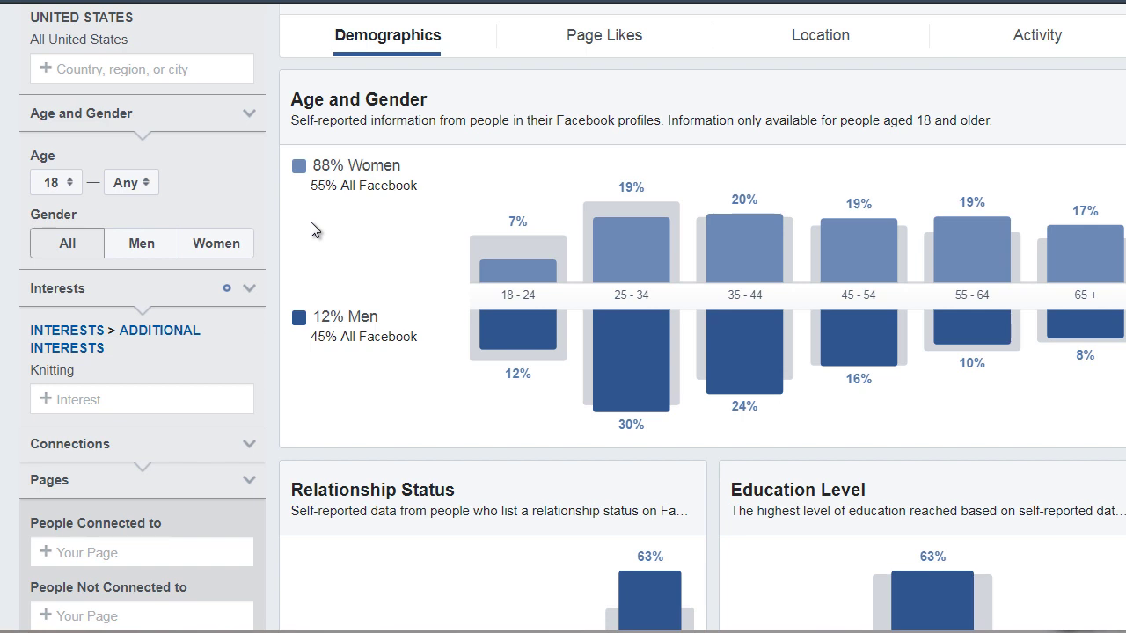
Step: Examine the relationship status and education level charts for the knitting audience
scroll(311, 227, down, 3)
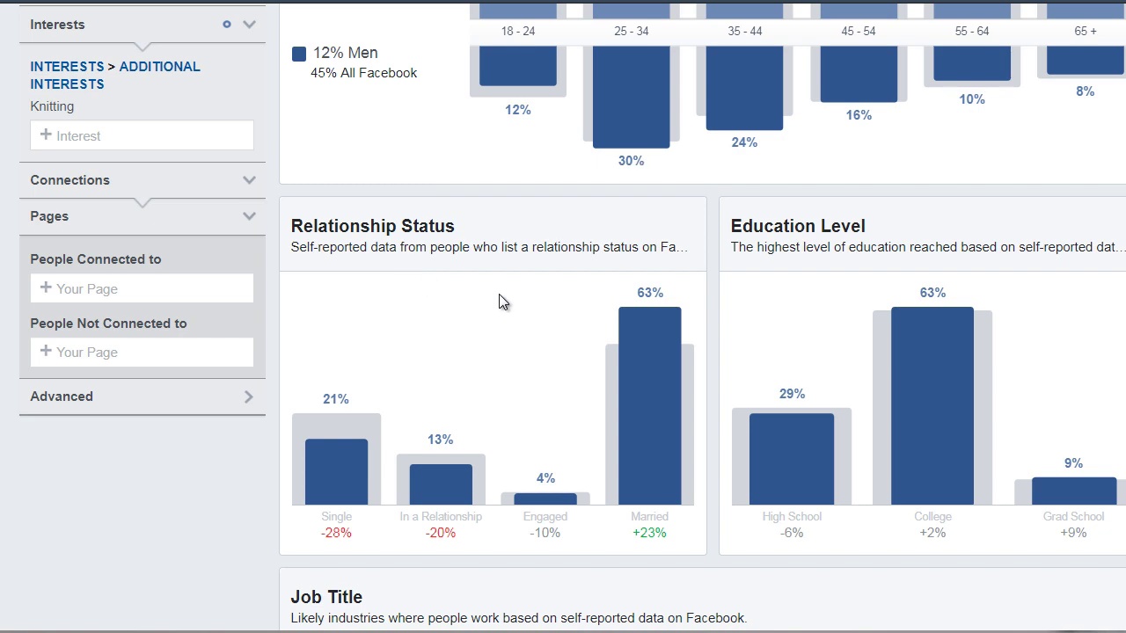
scroll(499, 300, down, 1)
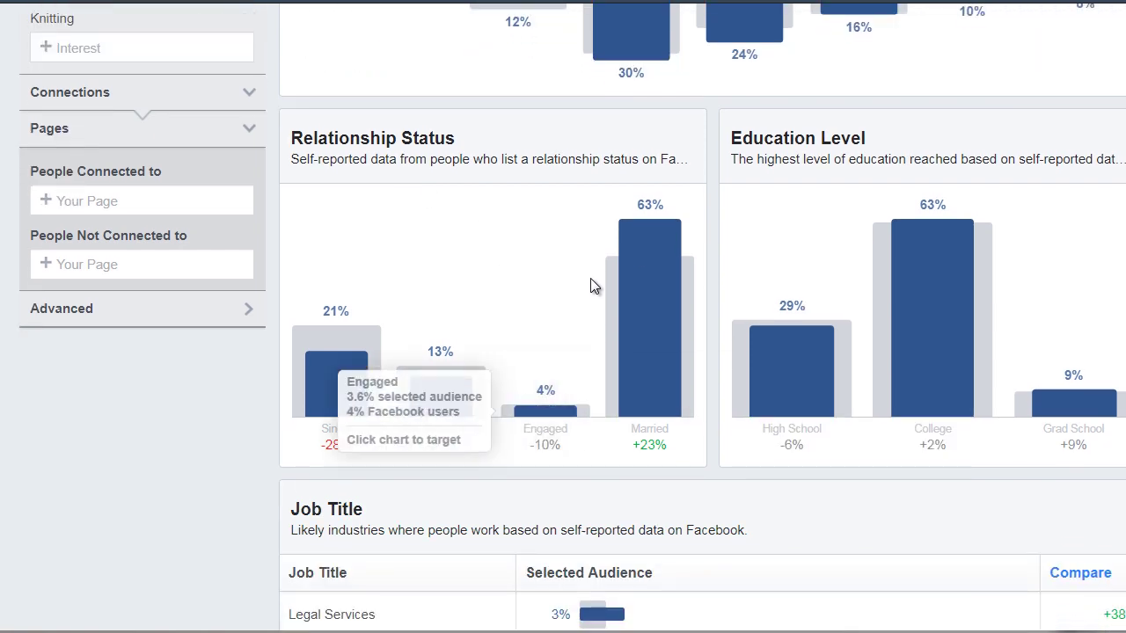
mouse_move(694, 273)
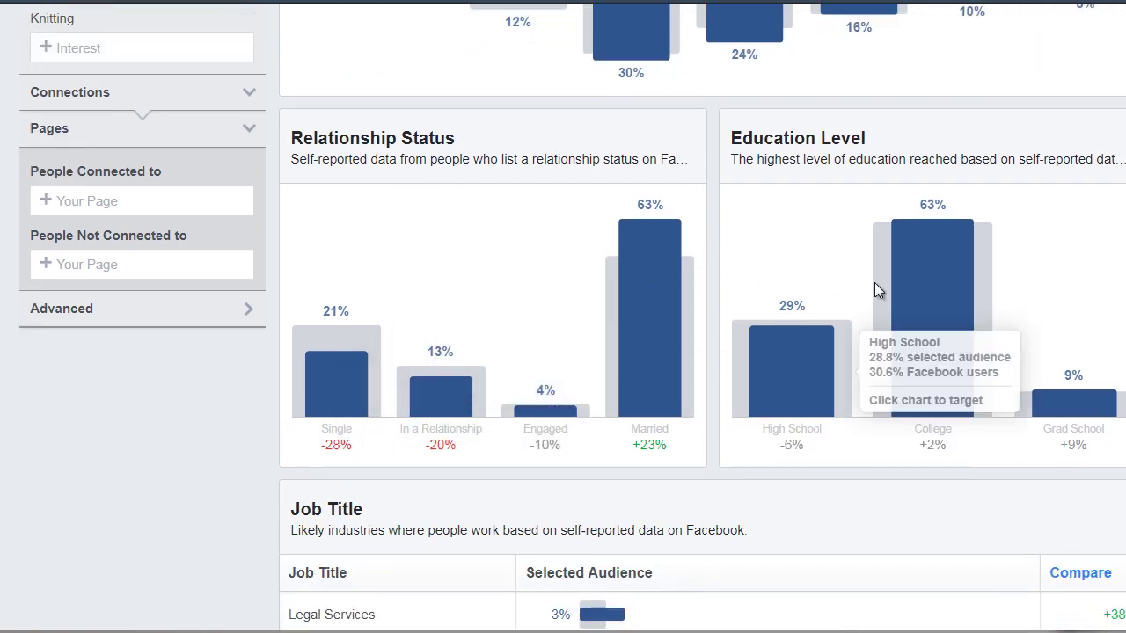
mouse_move(924, 293)
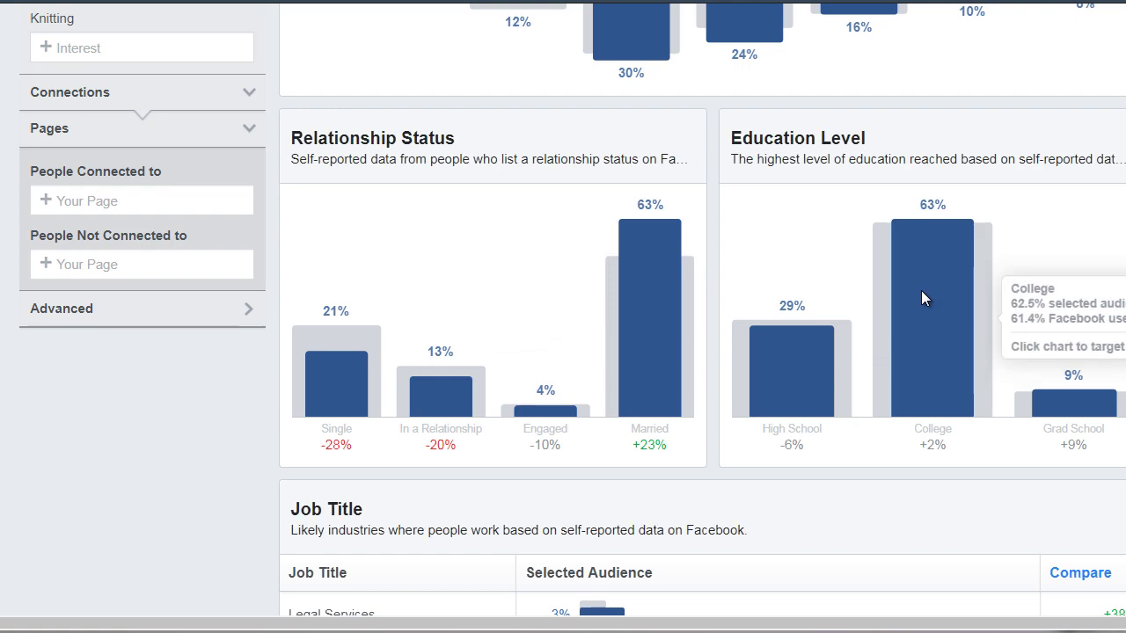
Step: Review the job title breakdown of the knitting audience, including Administrative Services, Sales and Management
scroll(732, 276, down, 2)
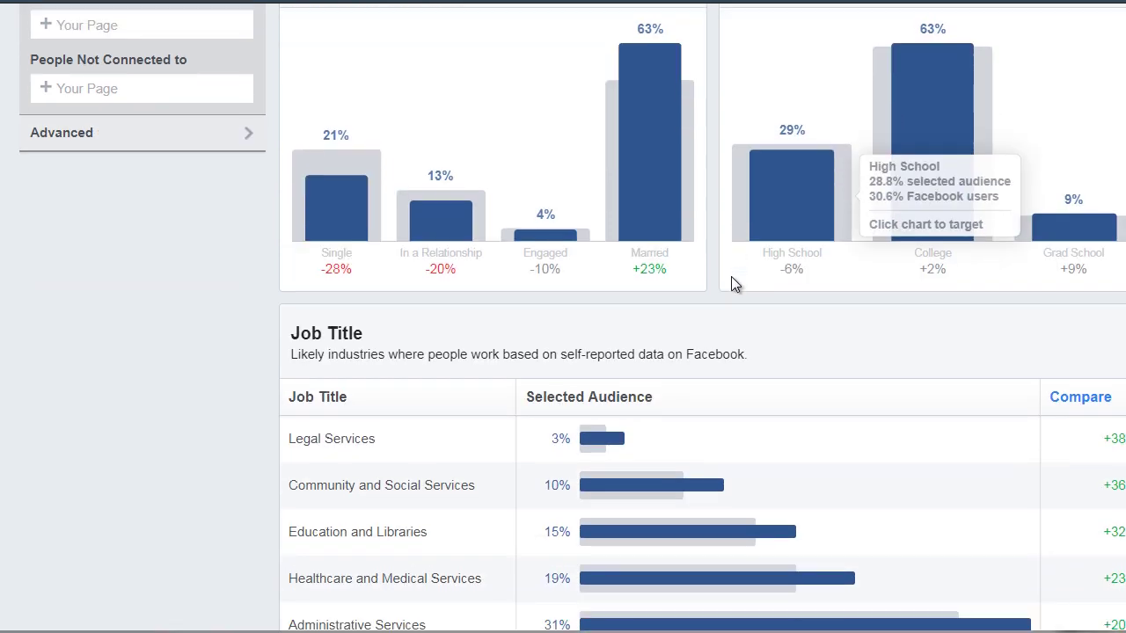
scroll(731, 281, down, 1)
scroll(615, 283, down, 2)
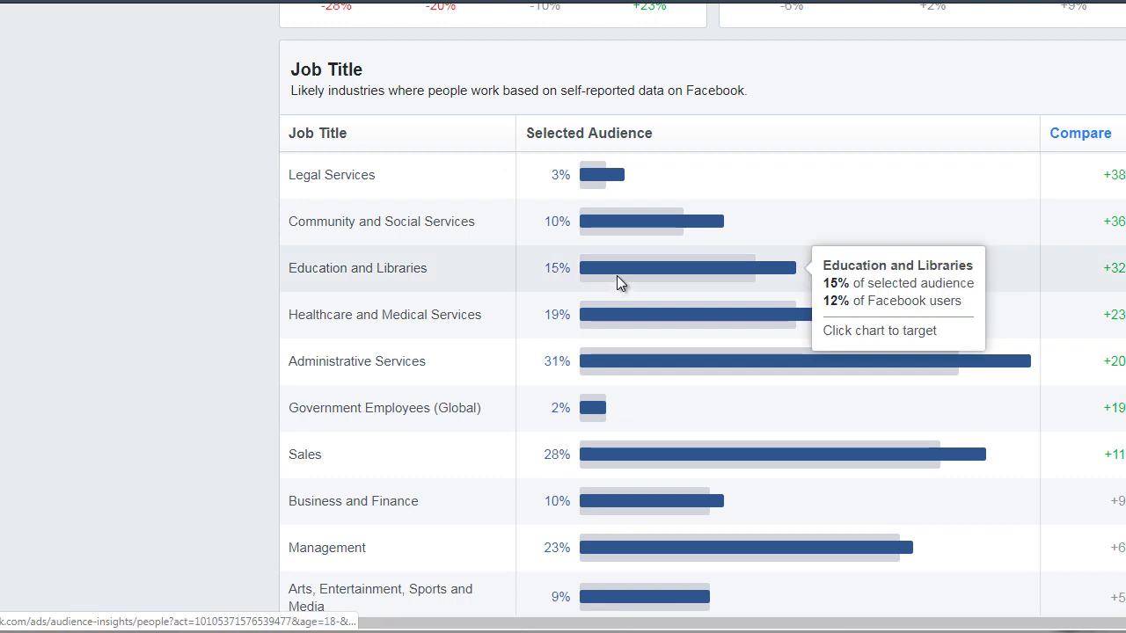
scroll(608, 347, down, 1)
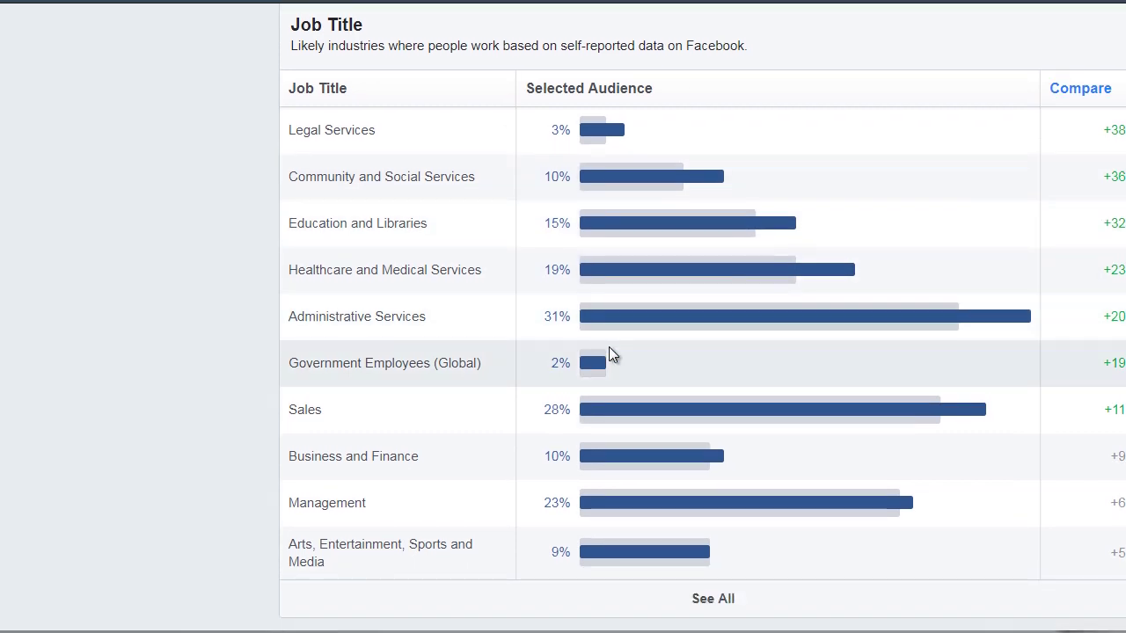
mouse_move(611, 311)
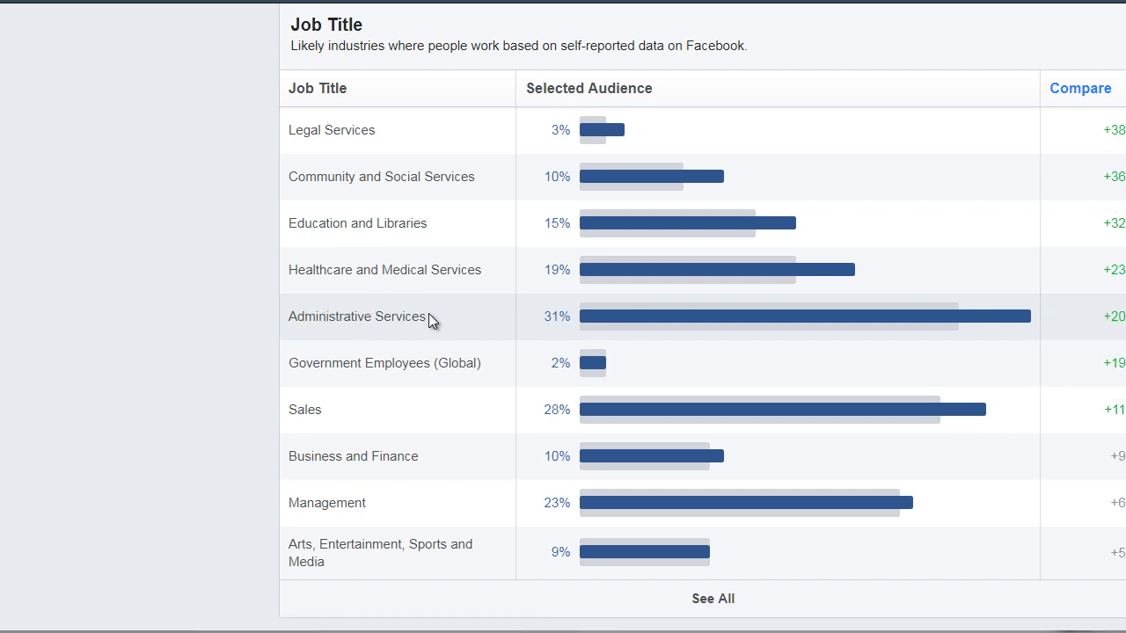
mouse_move(595, 418)
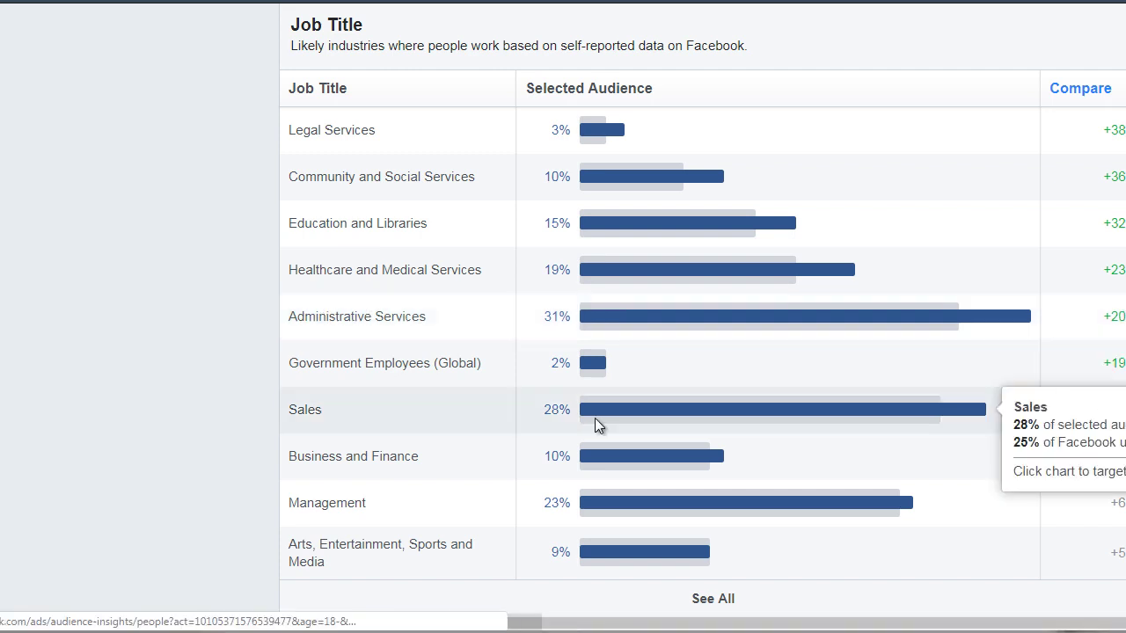
mouse_move(615, 510)
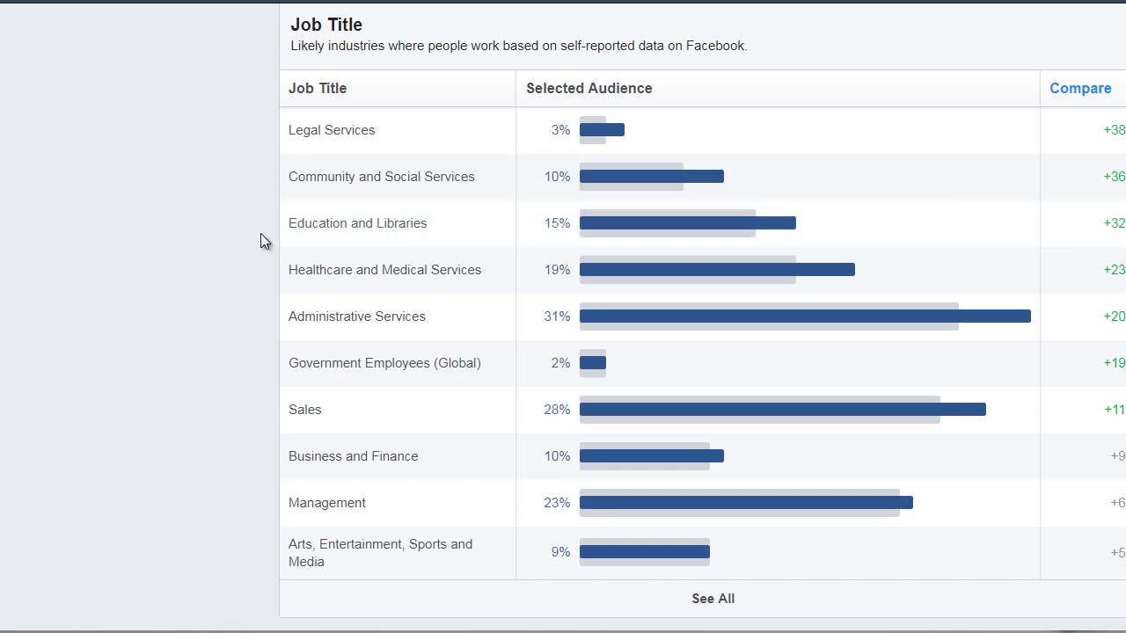
Step: Narrow the knitting audience to women aged 35-44 using the age and gender chart
scroll(260, 233, up, 10)
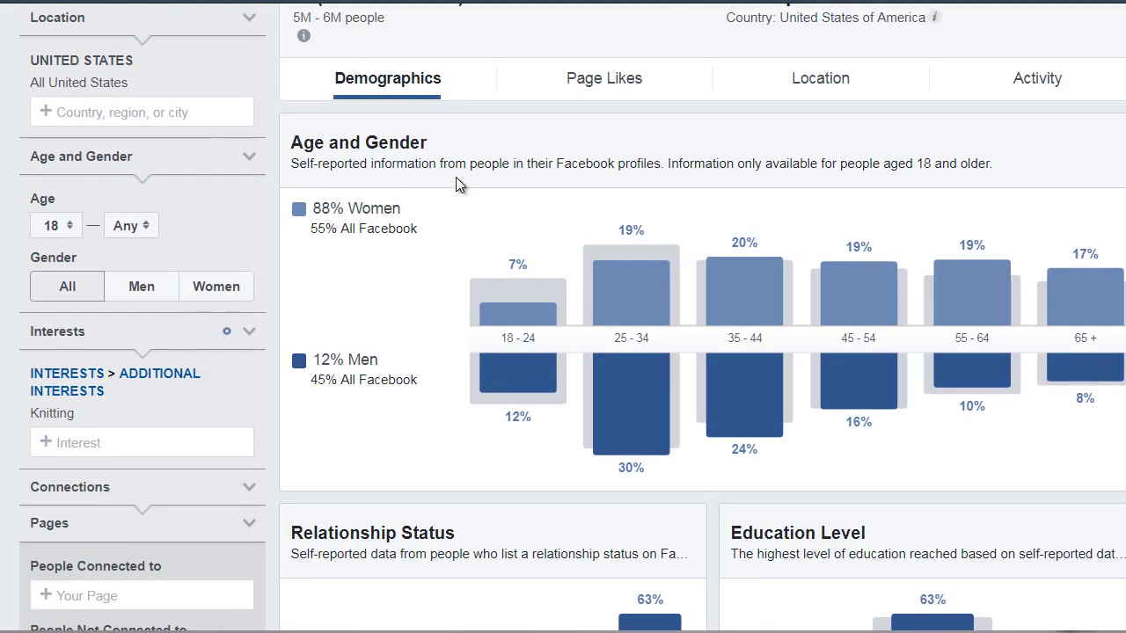
scroll(475, 186, up, 1)
scroll(475, 186, down, 1)
scroll(475, 185, up, 1)
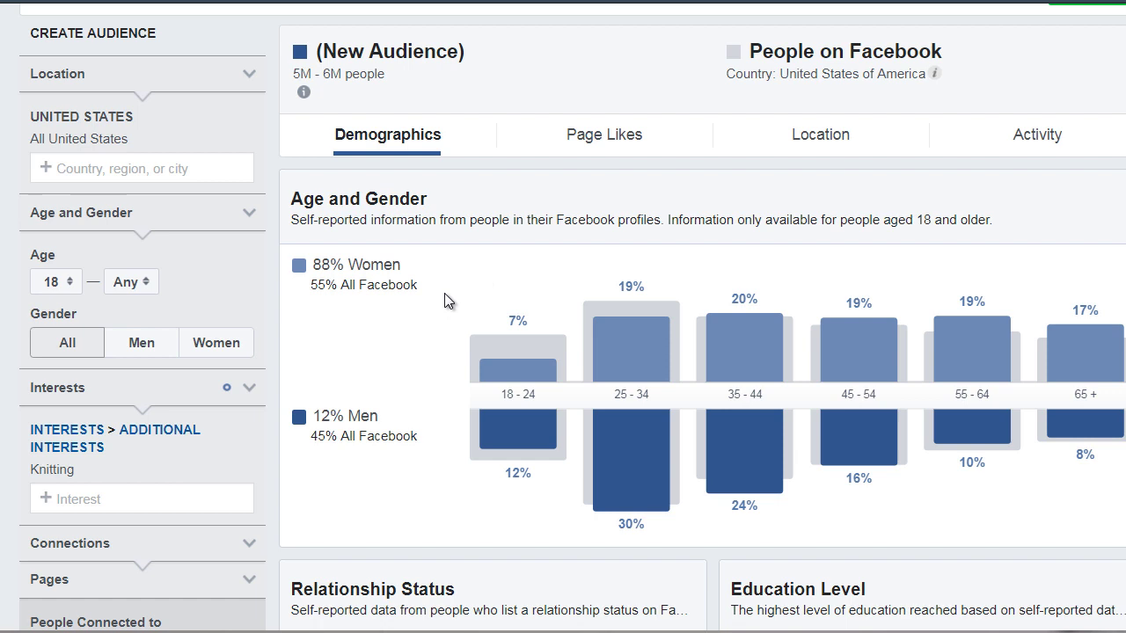
mouse_move(651, 329)
mouse_move(734, 320)
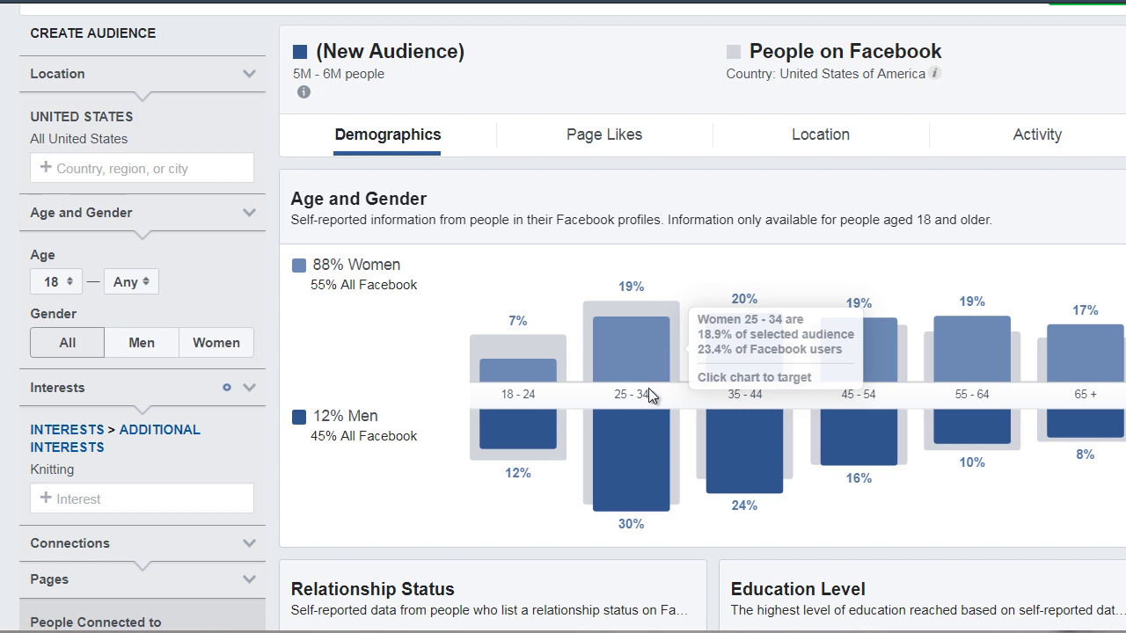
mouse_move(746, 392)
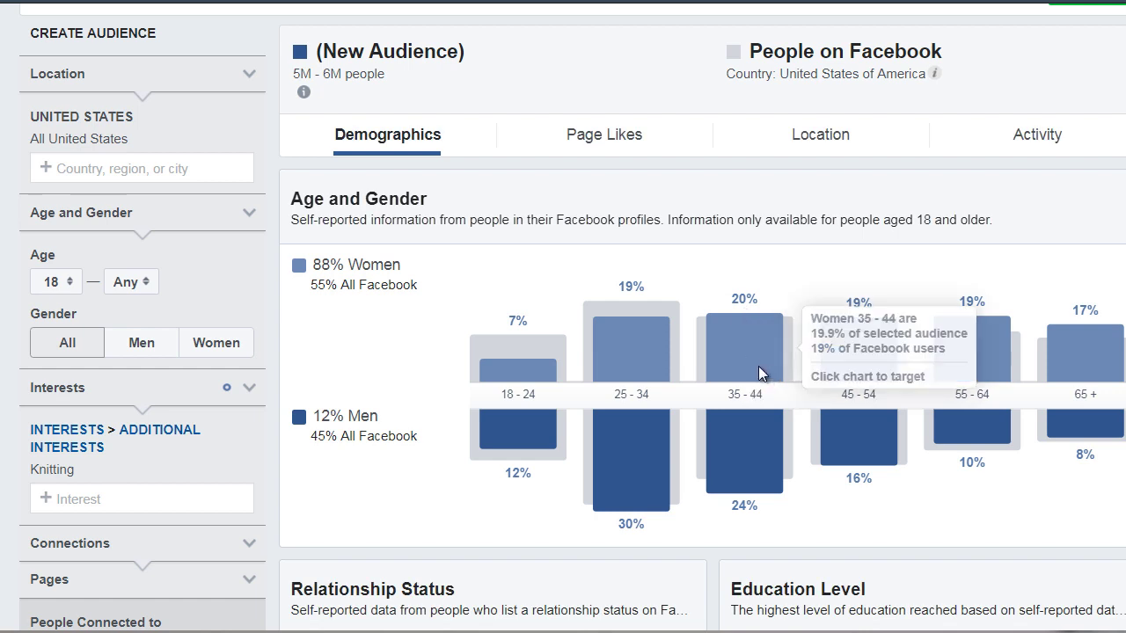
click(738, 344)
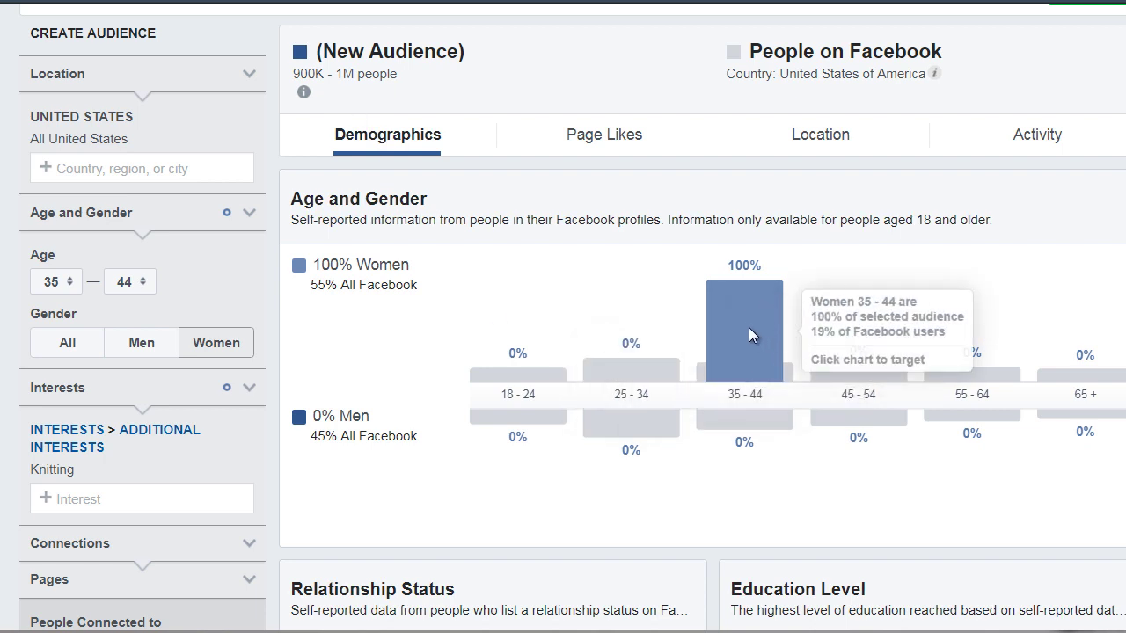
Step: Examine the relationship status and education level of the women aged 35-44 interested in knitting, including the College group
scroll(749, 328, down, 4)
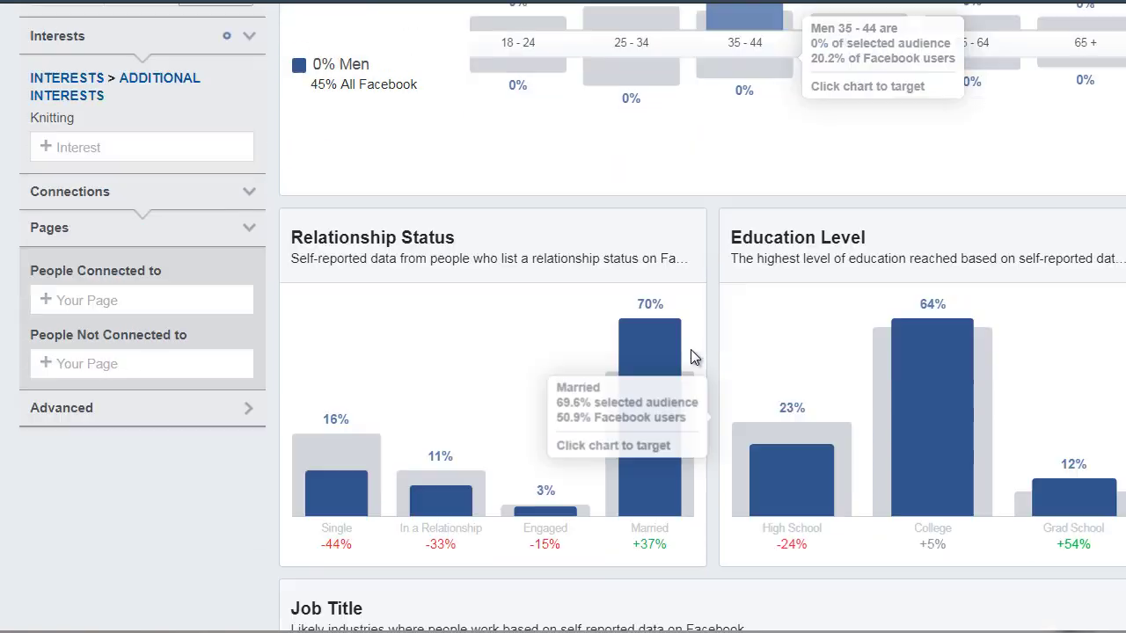
scroll(702, 327, down, 1)
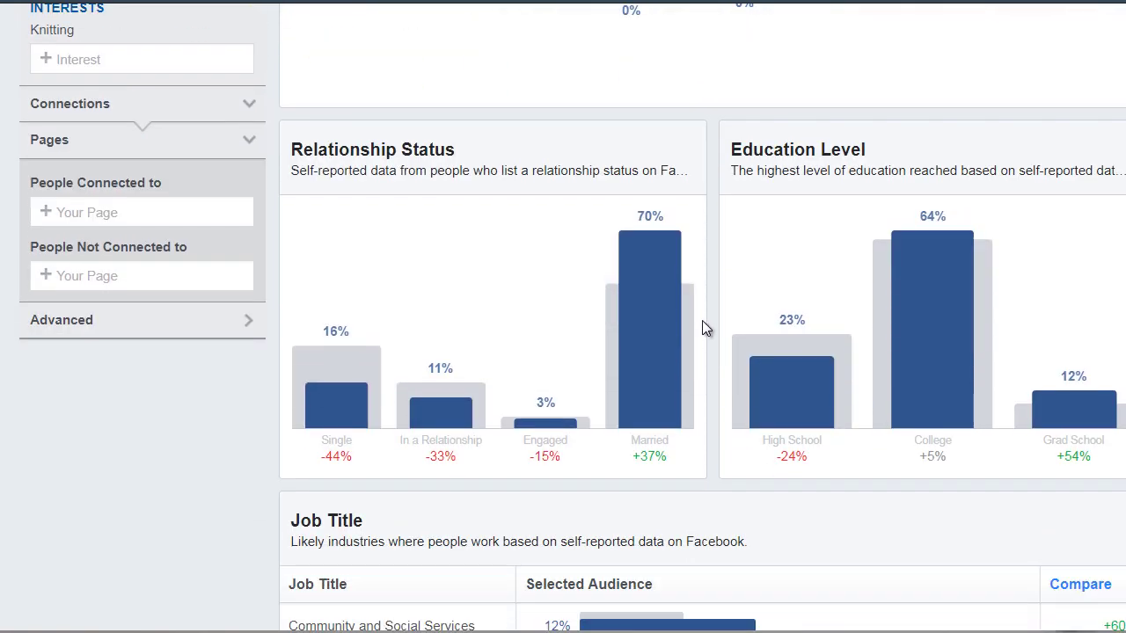
mouse_move(897, 319)
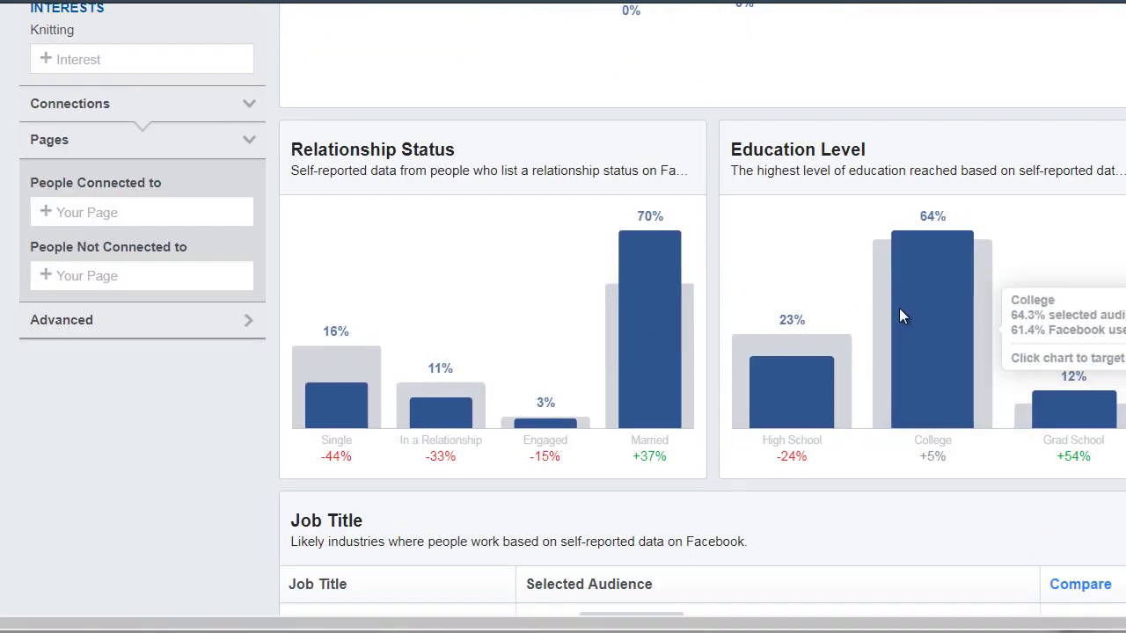
Step: Review the job title breakdown for women aged 35-44 interested in knitting, comparing Administrative Services and Management with all Facebook users
scroll(899, 312, down, 2)
scroll(829, 414, down, 4)
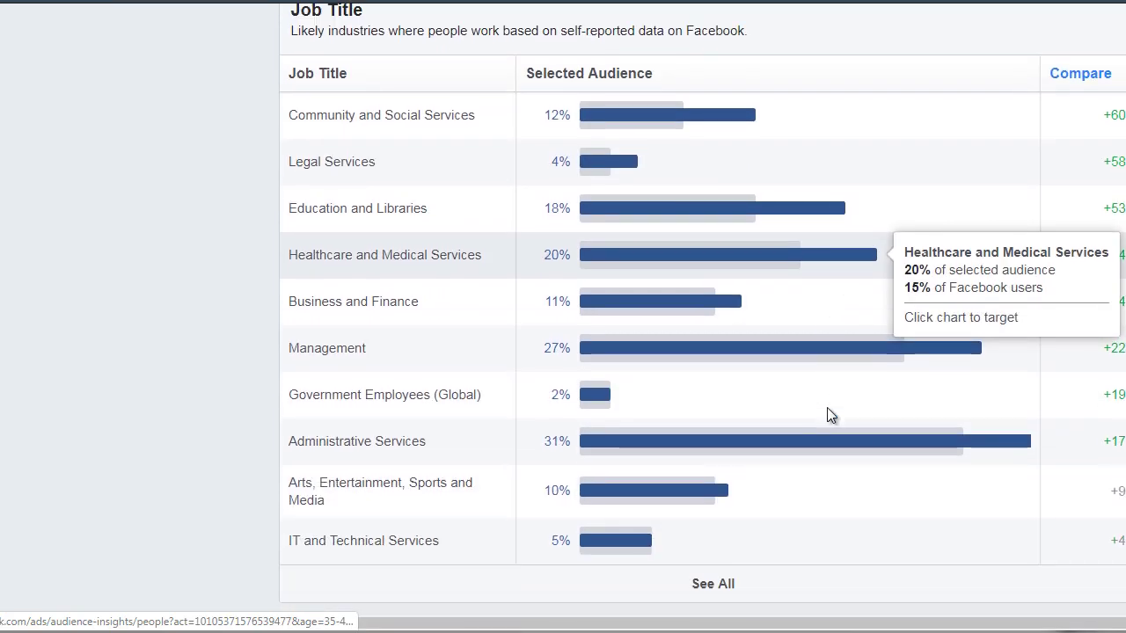
scroll(827, 415, down, 1)
mouse_move(668, 451)
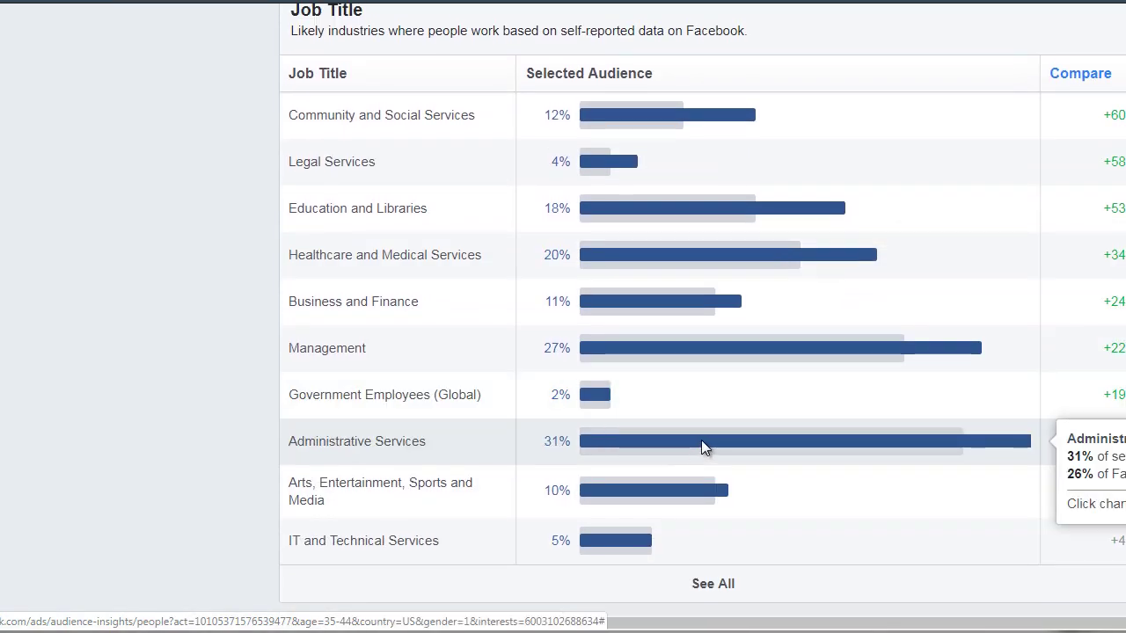
scroll(616, 339, up, 1)
scroll(607, 351, down, 1)
mouse_move(609, 354)
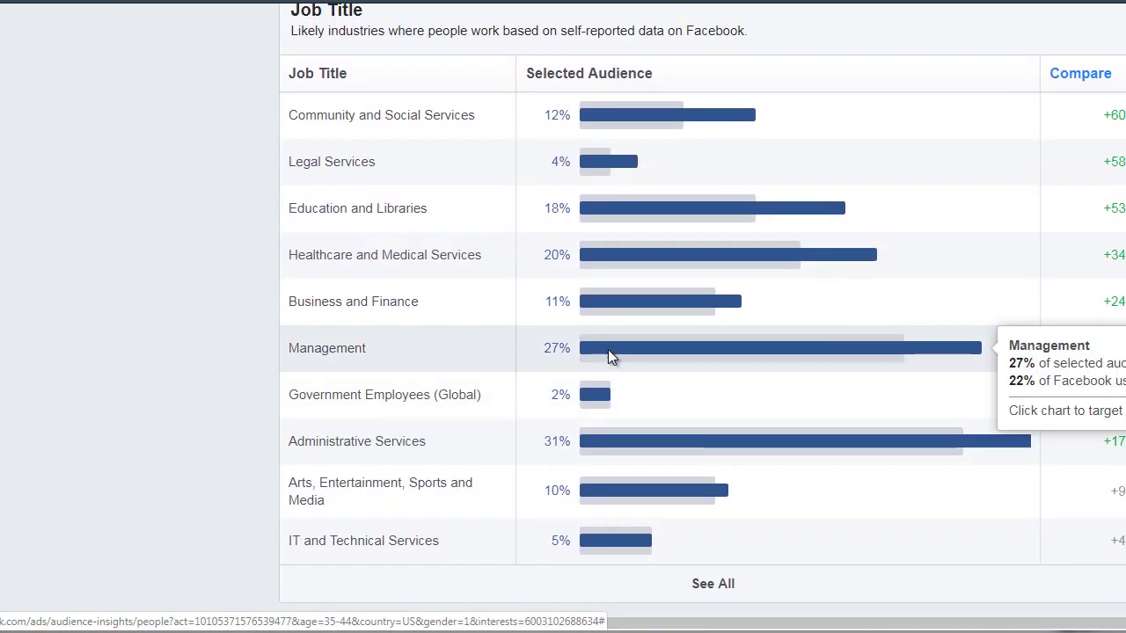
scroll(528, 395, up, 1)
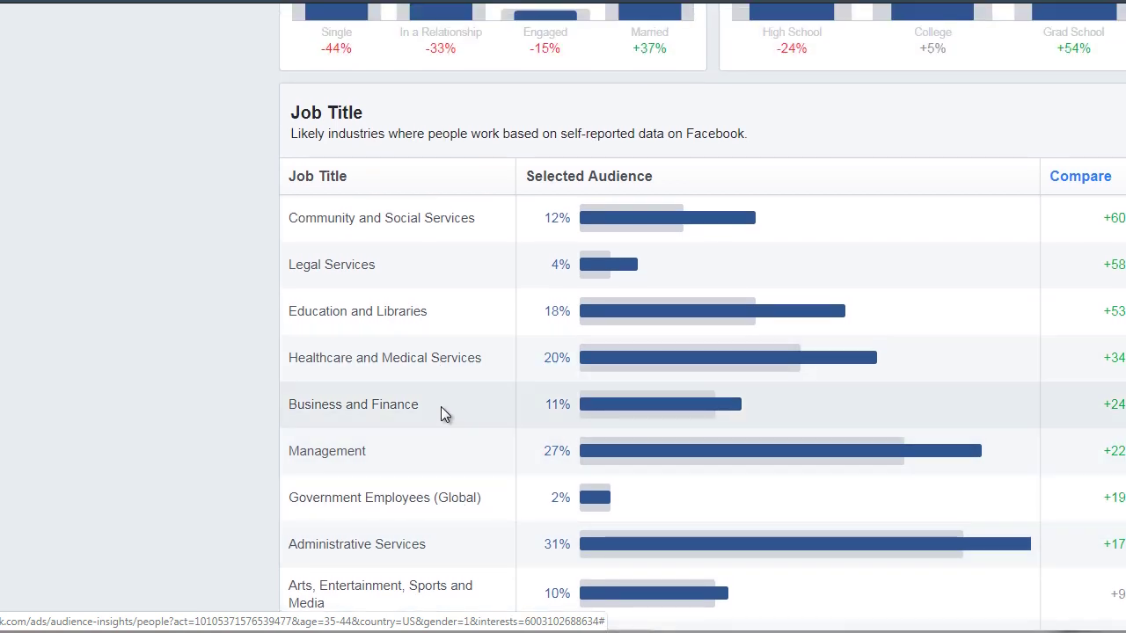
scroll(441, 407, down, 1)
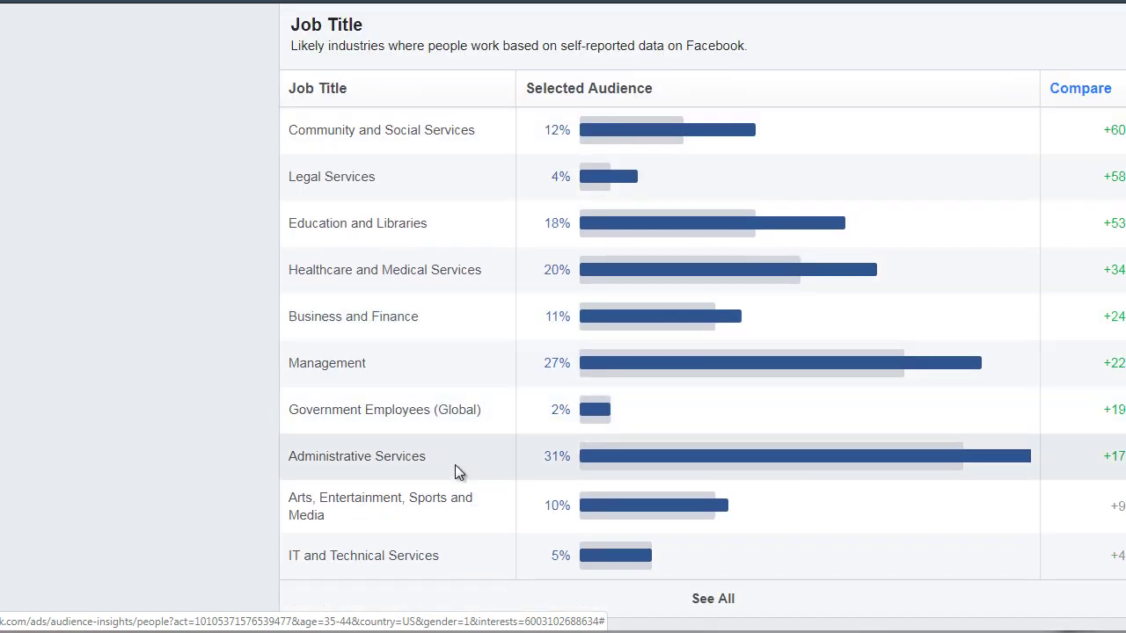